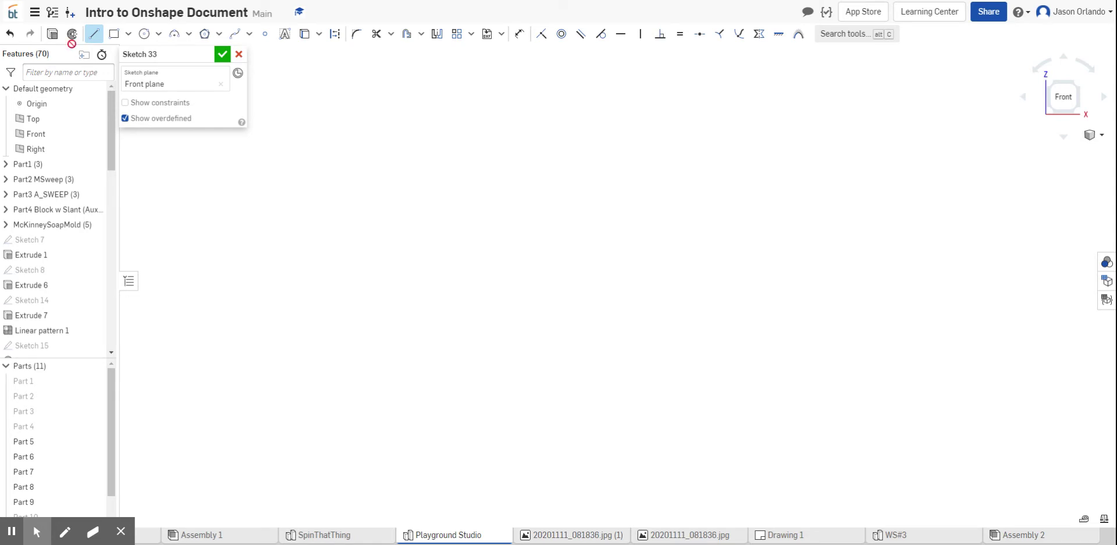
- Draw a closed right triangle from a vertical side, a horizontal base and an 18.099 diagonal
{"action": "left_click", "coordinate": [600, 226]}
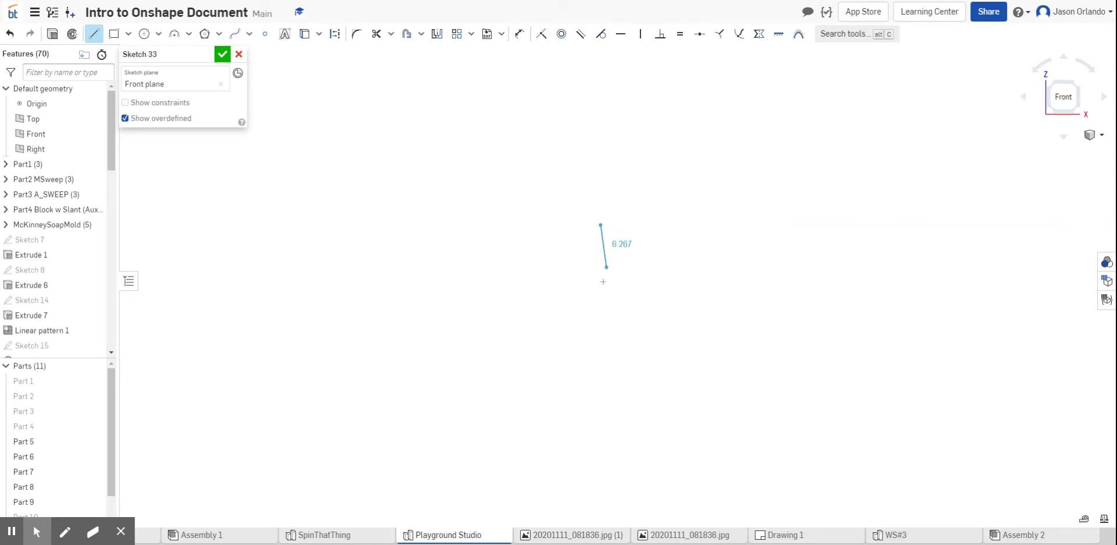
{"action": "left_click", "coordinate": [603, 312]}
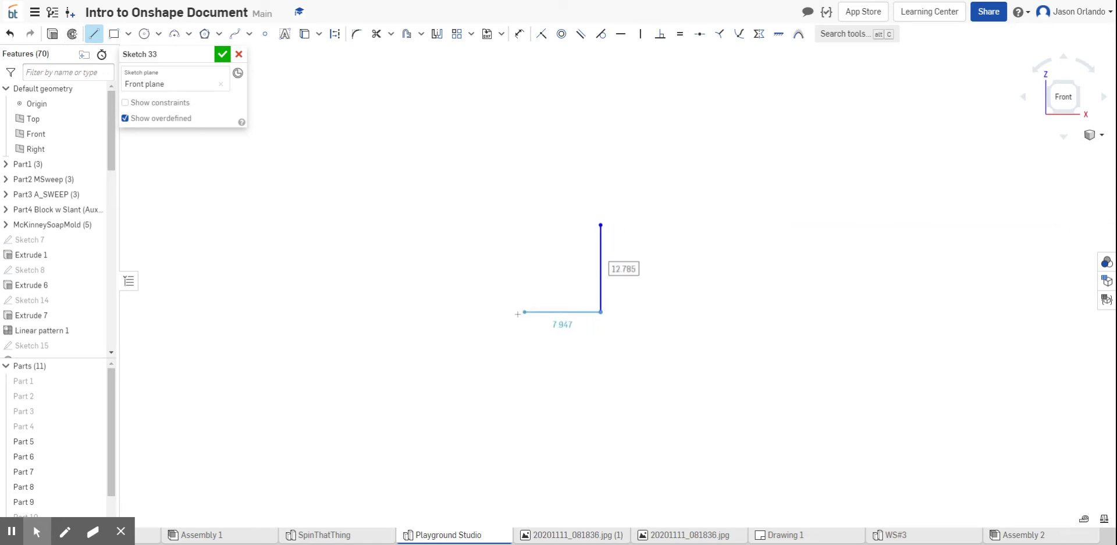
{"action": "left_click", "coordinate": [514, 311]}
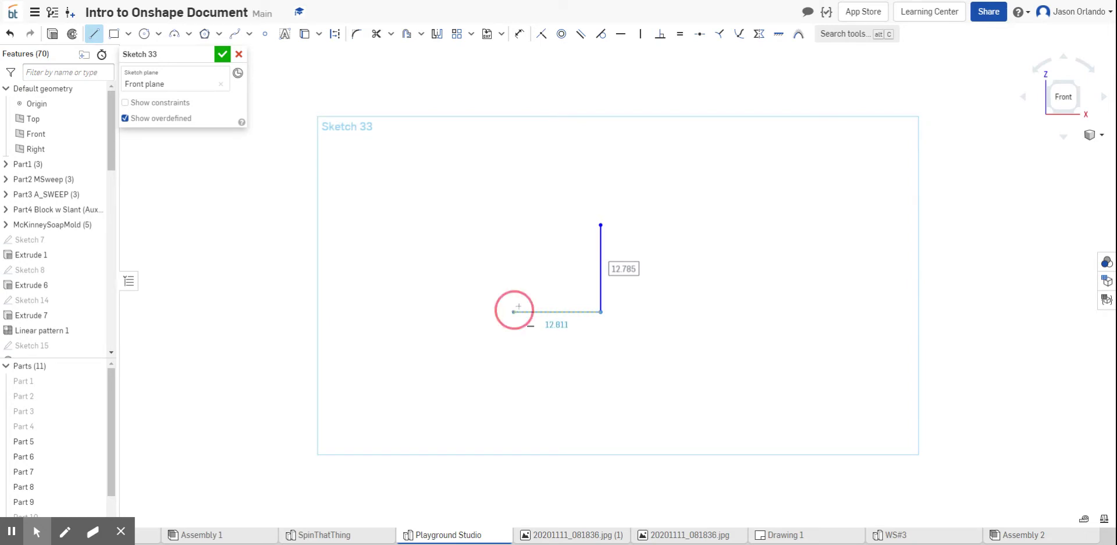
{"action": "left_click", "coordinate": [601, 225]}
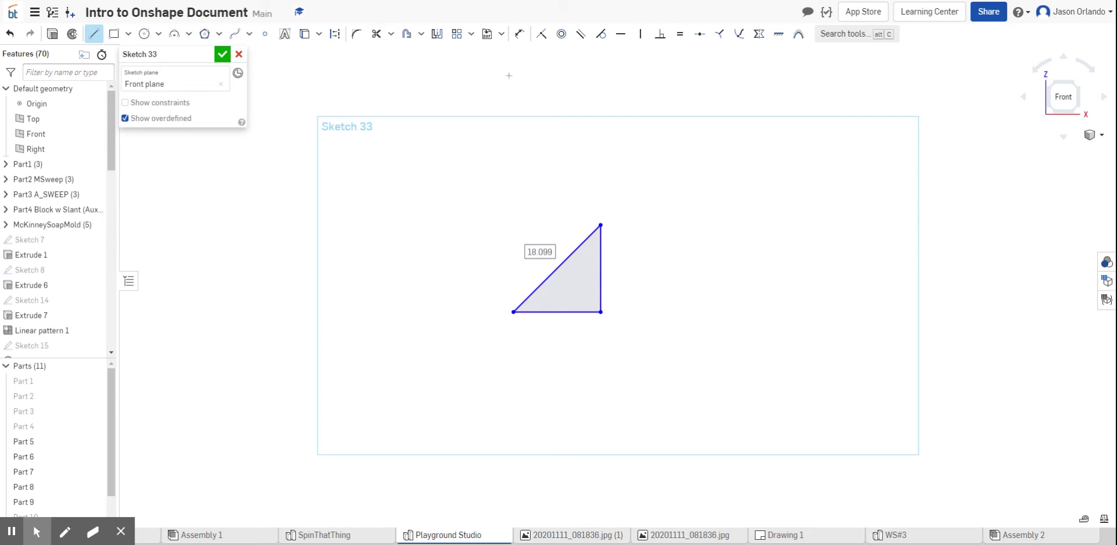
- Choose Transform from the sketch pattern dropdown after looking at Circular and Linear pattern
{"action": "left_click", "coordinate": [471, 34]}
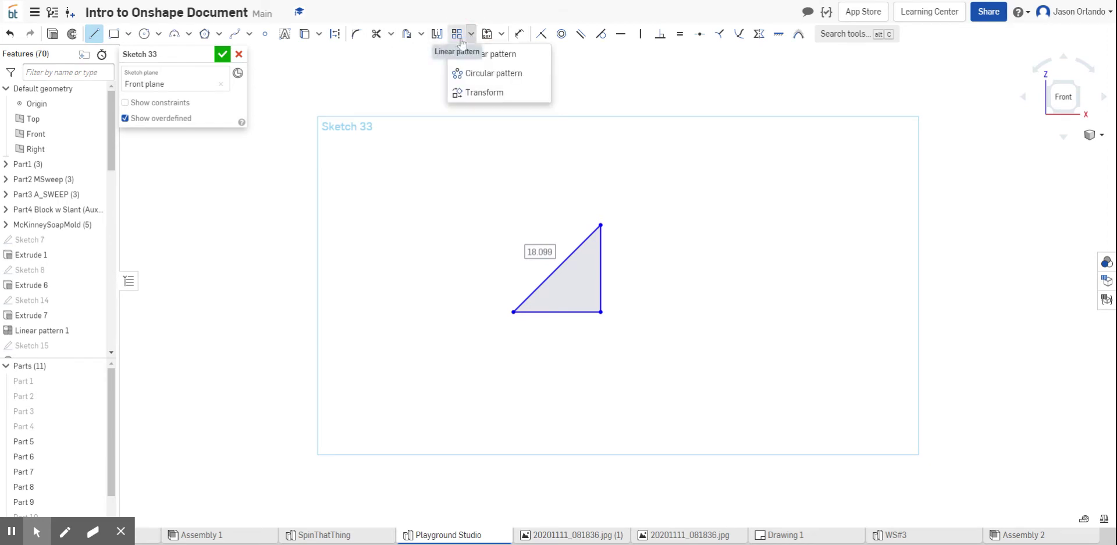
{"action": "left_click", "coordinate": [465, 75]}
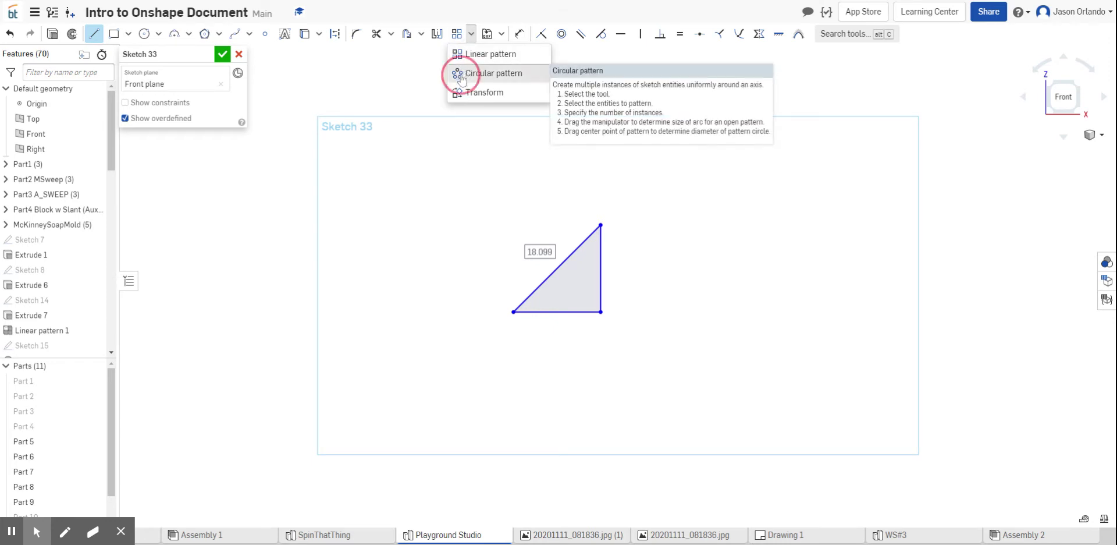
{"action": "left_click", "coordinate": [472, 35]}
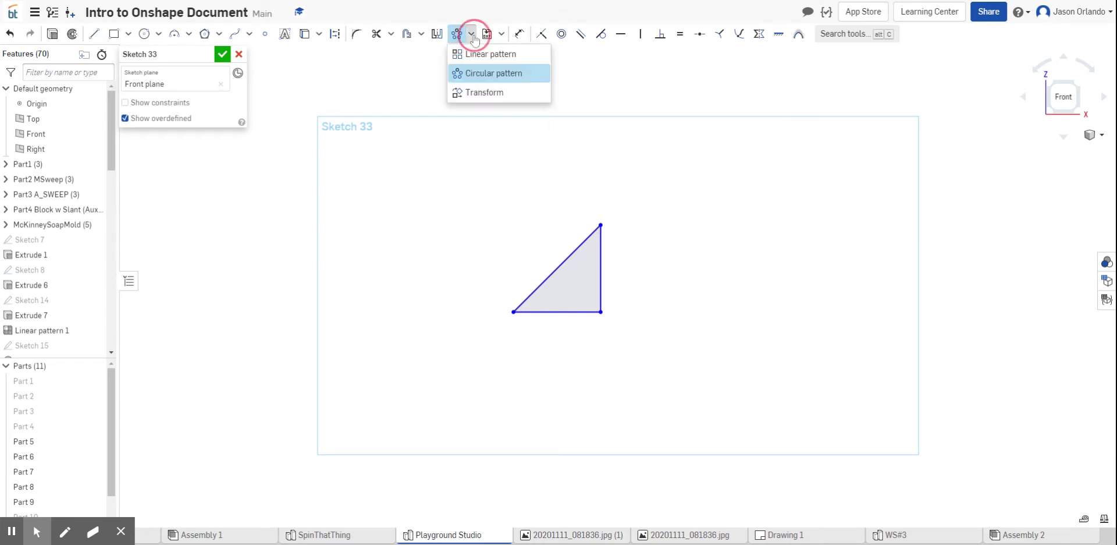
{"action": "left_click", "coordinate": [465, 92]}
{"action": "left_click", "coordinate": [471, 34]}
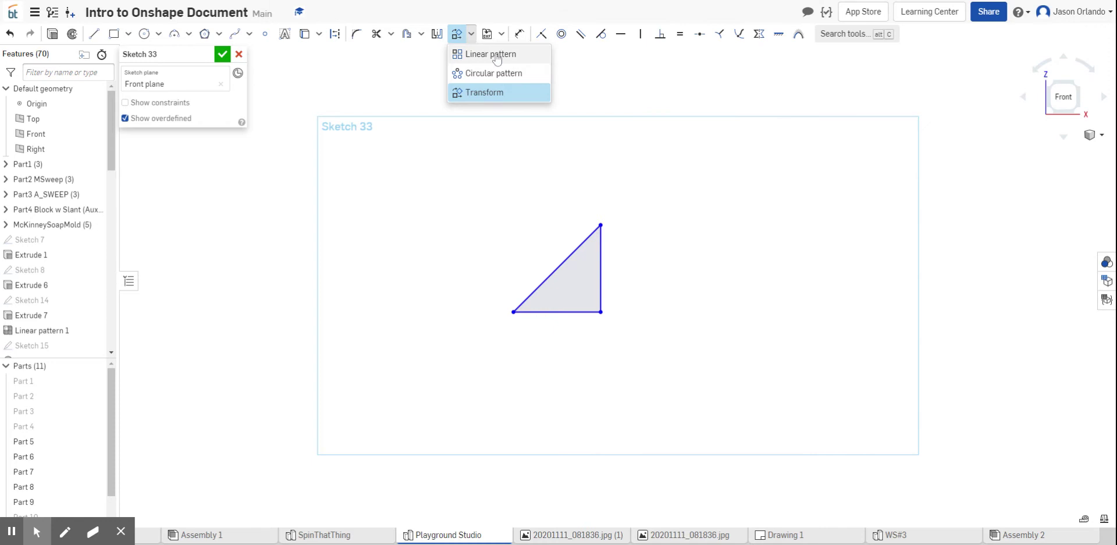
{"action": "left_click", "coordinate": [485, 93]}
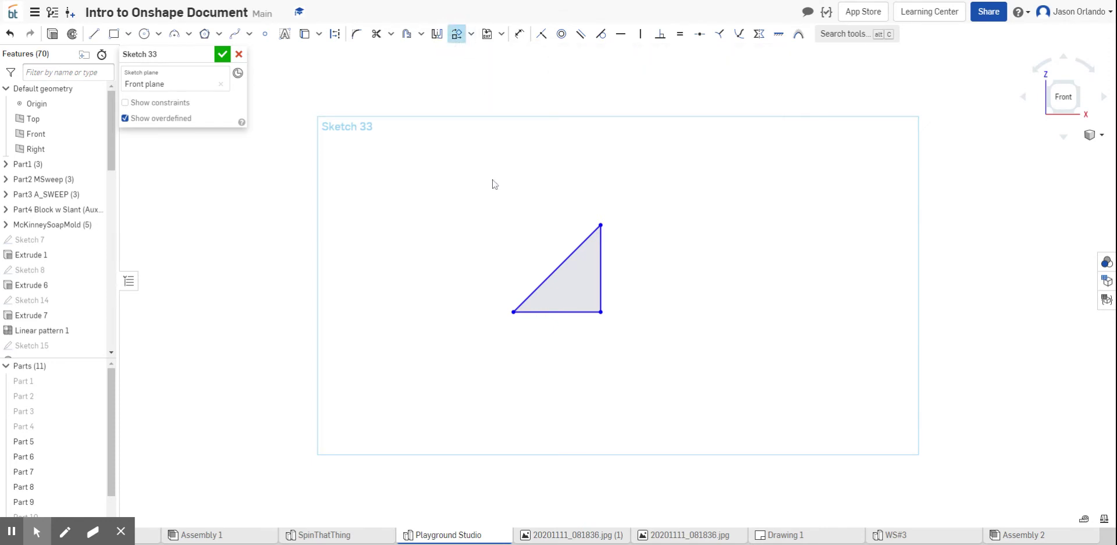
- Box-select the triangle, drag it up and to the right, and accept the move
{"action": "left_click_drag", "start_coordinate": [459, 169], "coordinate": [628, 350]}
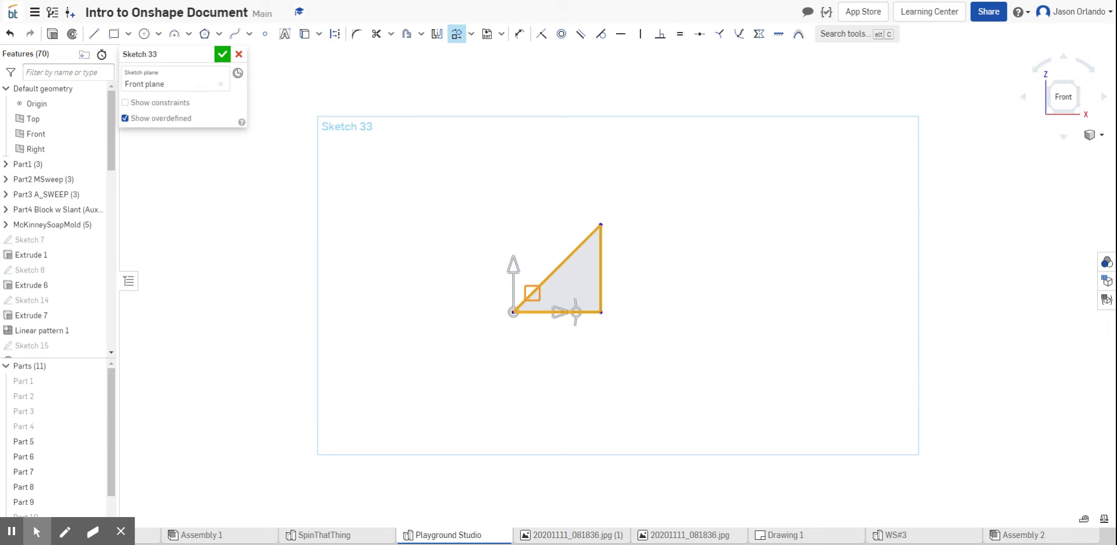
{"action": "left_click_drag", "start_coordinate": [532, 292], "coordinate": [665, 208]}
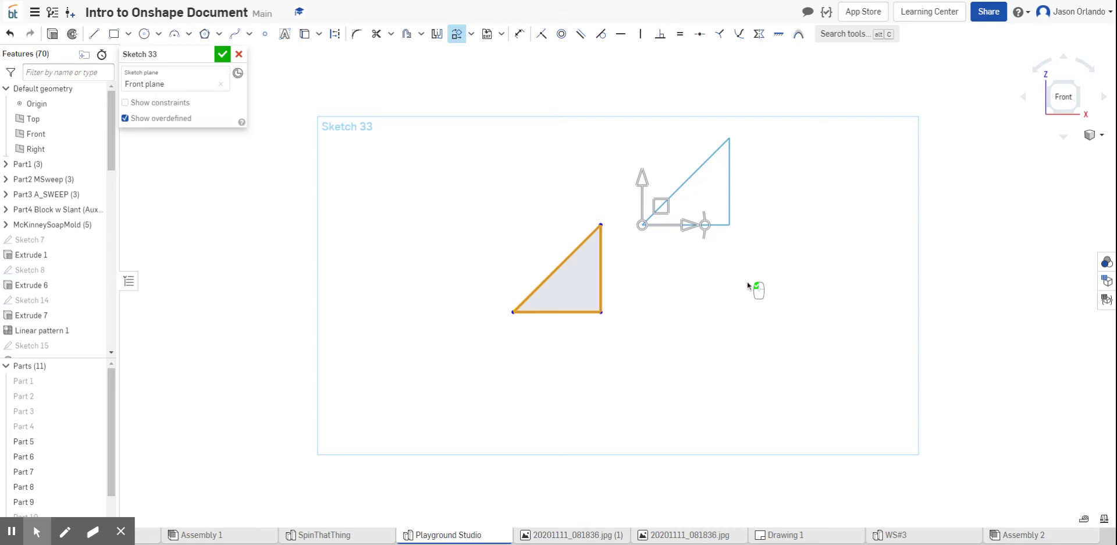
{"action": "left_click", "coordinate": [769, 270]}
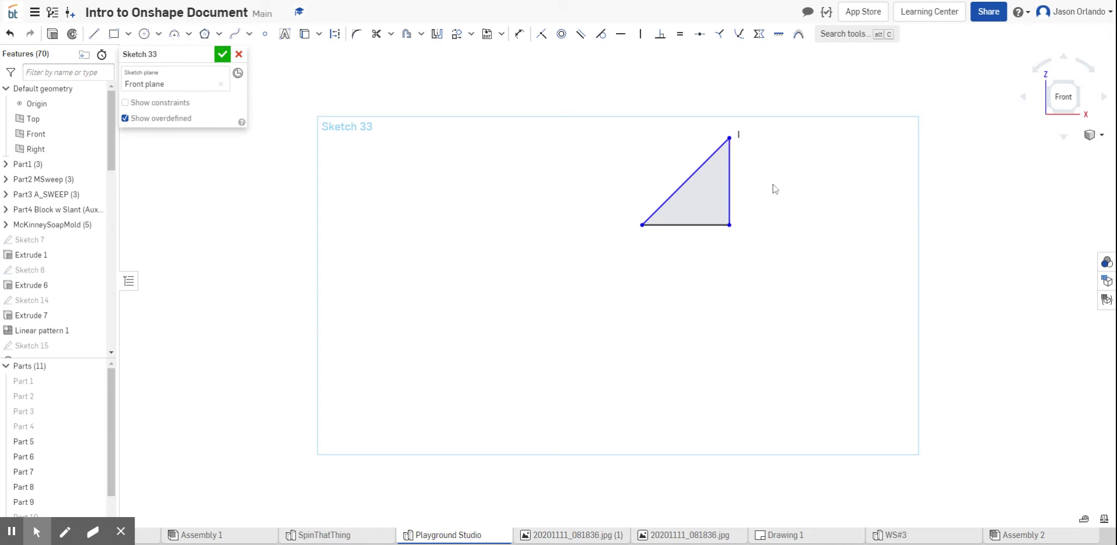
- Rotate the selected triangle 45 degrees and shift it down-right so its right angle points down
{"action": "left_click", "coordinate": [457, 33]}
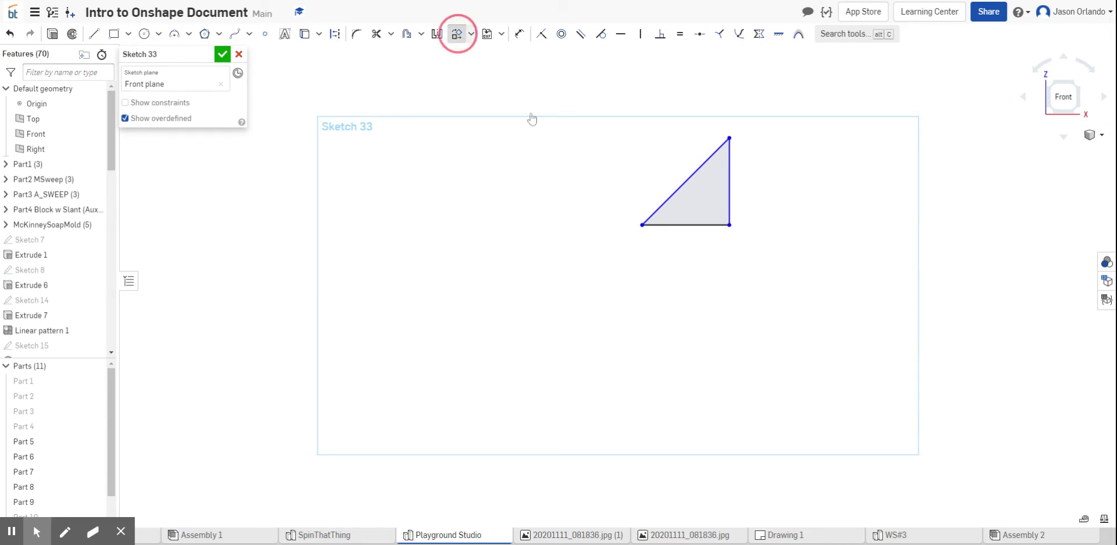
{"action": "left_click_drag", "start_coordinate": [597, 86], "coordinate": [784, 270]}
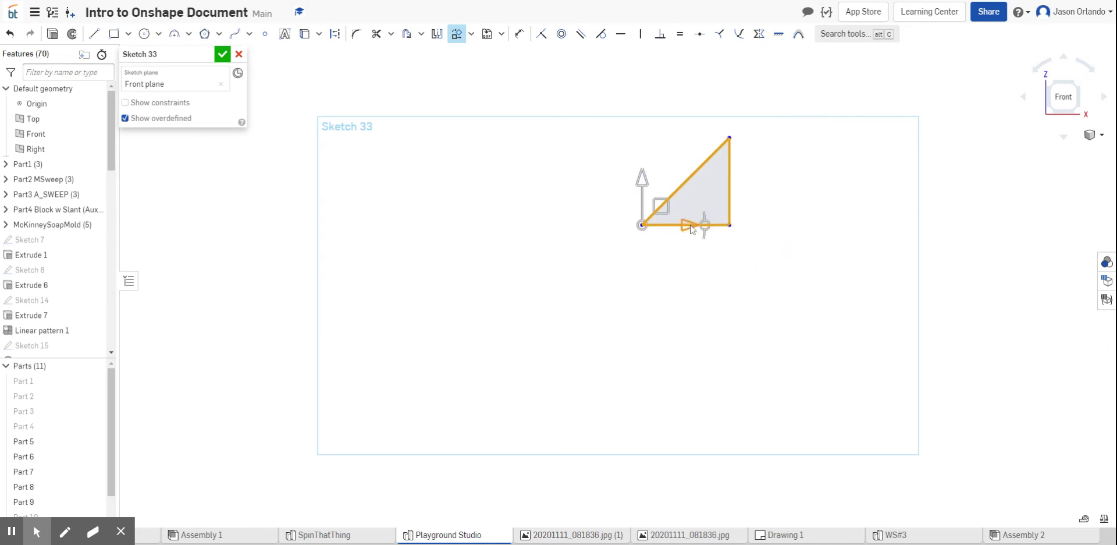
{"action": "left_click_drag", "start_coordinate": [691, 229], "coordinate": [672, 153]}
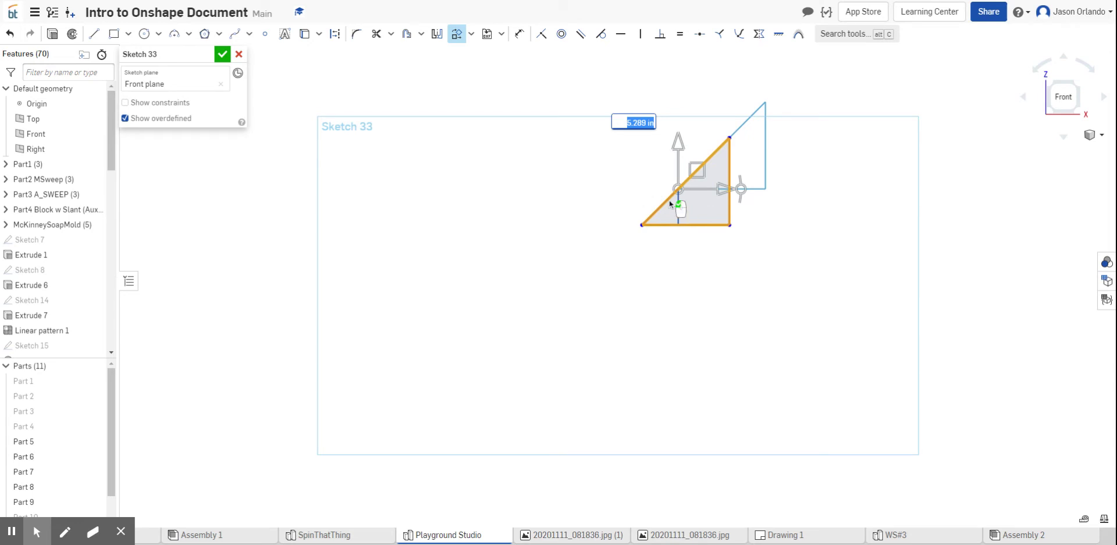
{"action": "left_click_drag", "start_coordinate": [742, 194], "coordinate": [750, 205]}
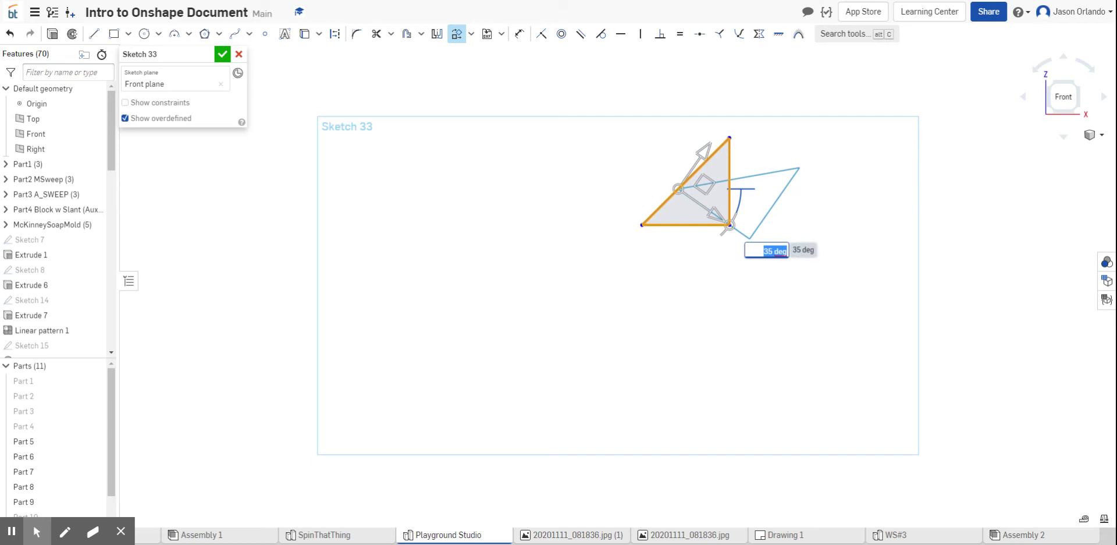
{"action": "type", "text": "45"}
{"action": "key", "text": "Return"}
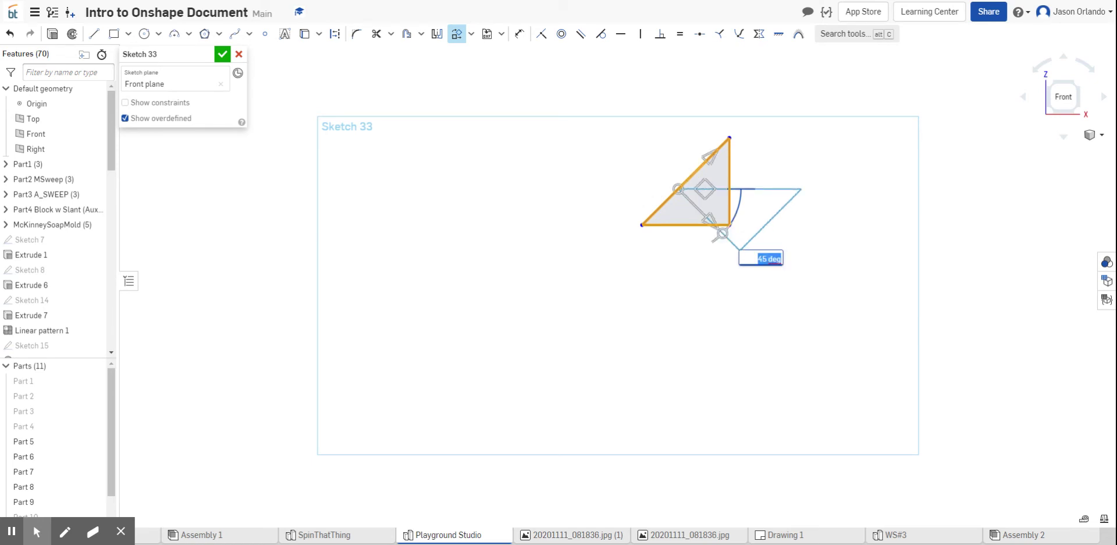
{"action": "left_click_drag", "start_coordinate": [709, 229], "coordinate": [754, 260]}
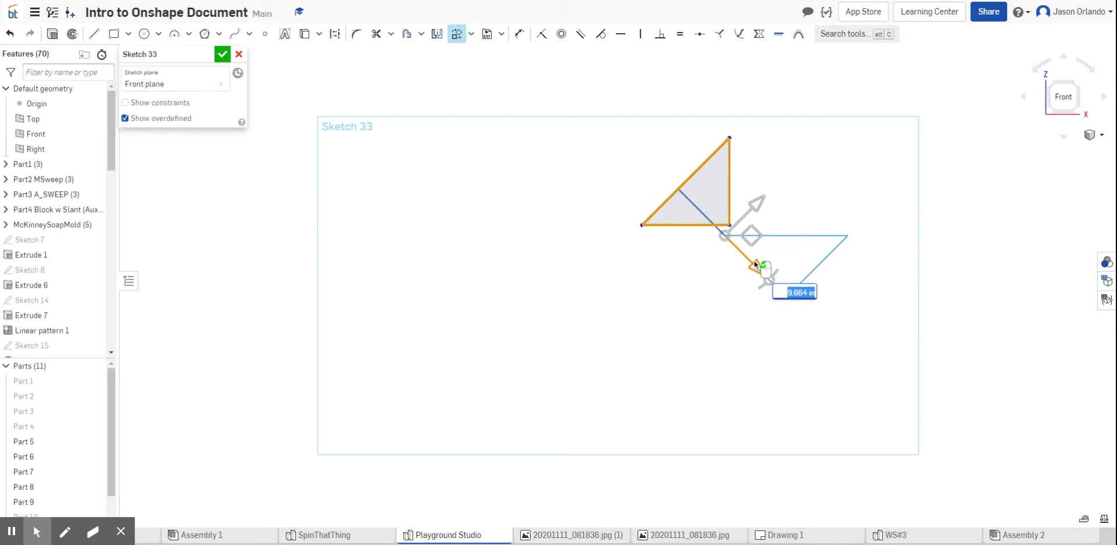
{"action": "left_click", "coordinate": [799, 323]}
{"action": "scroll", "coordinate": [684, 284], "scroll_direction": "down", "scroll_amount": 1}
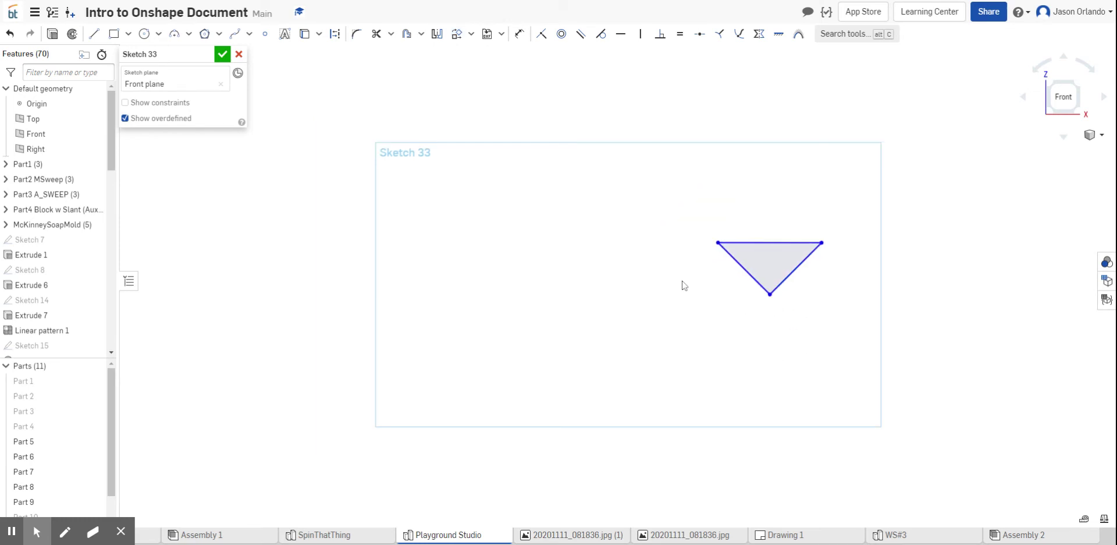
{"action": "scroll", "coordinate": [684, 279], "scroll_direction": "up", "scroll_amount": 1}
{"action": "mouse_move", "coordinate": [693, 220]}
{"action": "middle_mouse_down"}
{"action": "mouse_move", "coordinate": [651, 212]}
{"action": "mouse_move", "coordinate": [616, 223]}
{"action": "middle_mouse_up"}
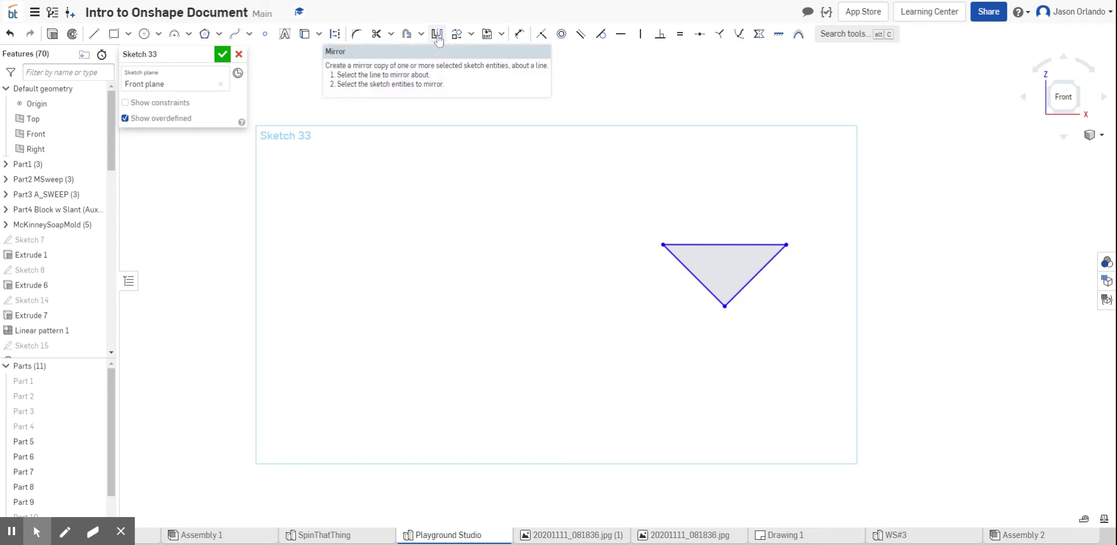
- Draw a vertical 19.472-long line to the left of the triangle
{"action": "left_click", "coordinate": [94, 33]}
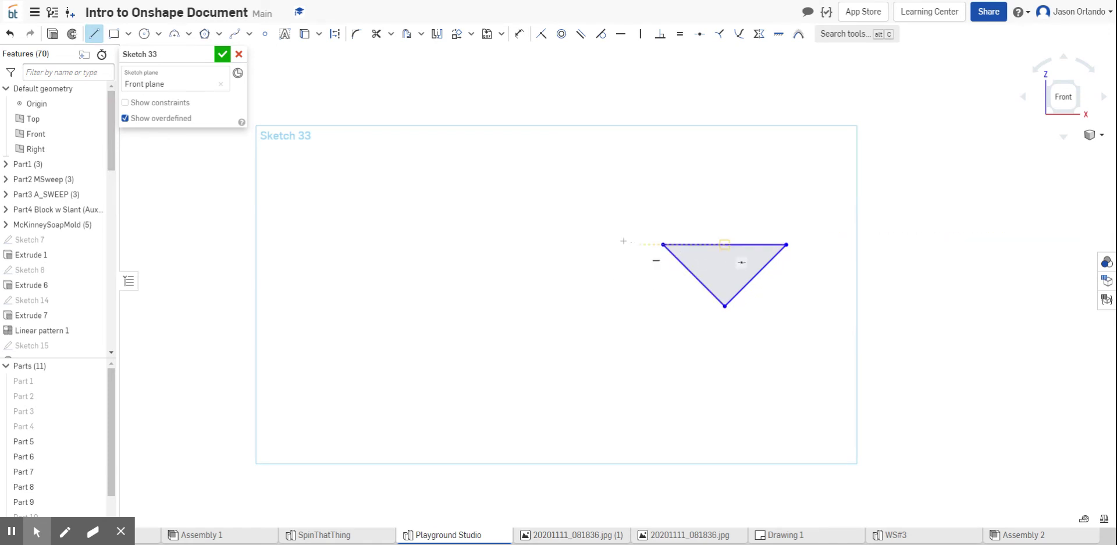
{"action": "left_click", "coordinate": [602, 187]}
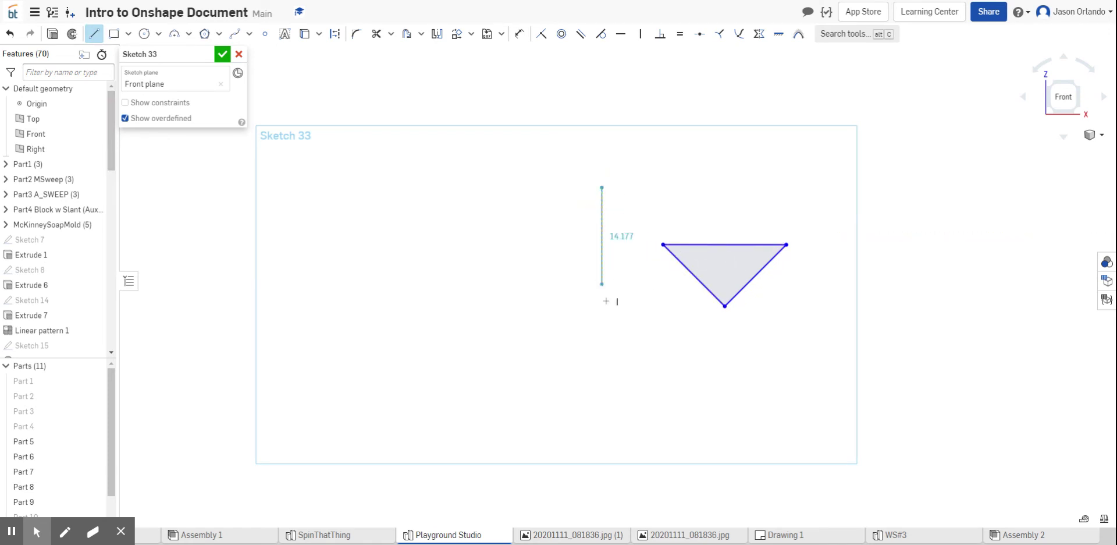
{"action": "left_click", "coordinate": [603, 319]}
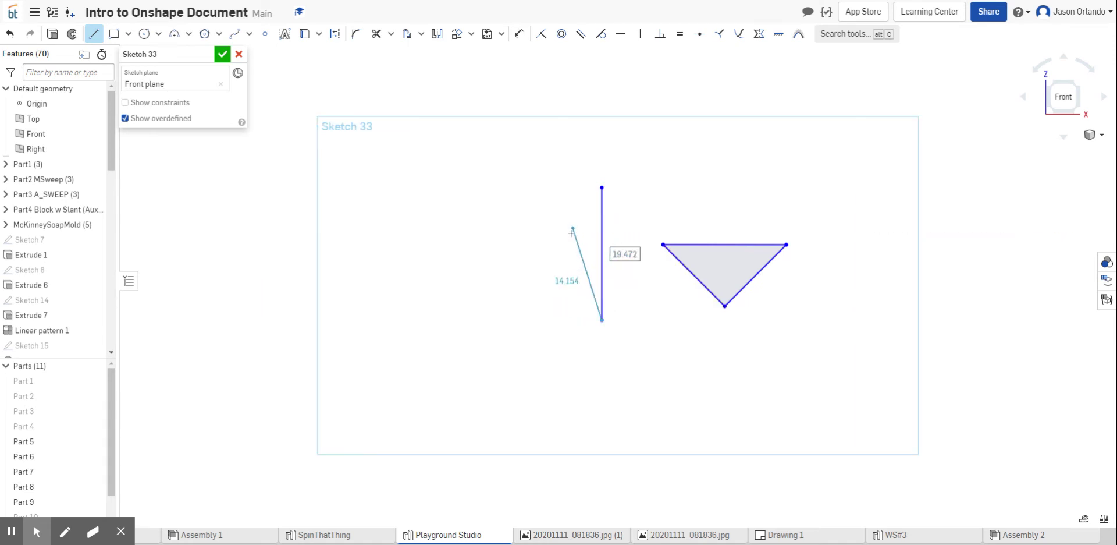
{"action": "key", "text": "Escape"}
- Convert the new vertical line into construction geometry
{"action": "left_click", "coordinate": [603, 227]}
{"action": "right_click", "coordinate": [602, 230]}
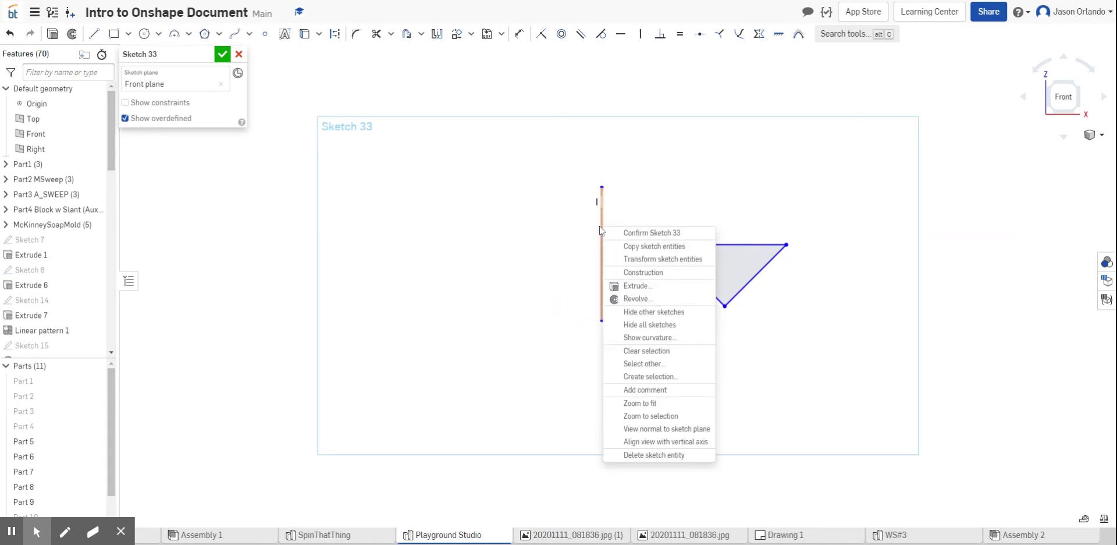
{"action": "left_click", "coordinate": [640, 272]}
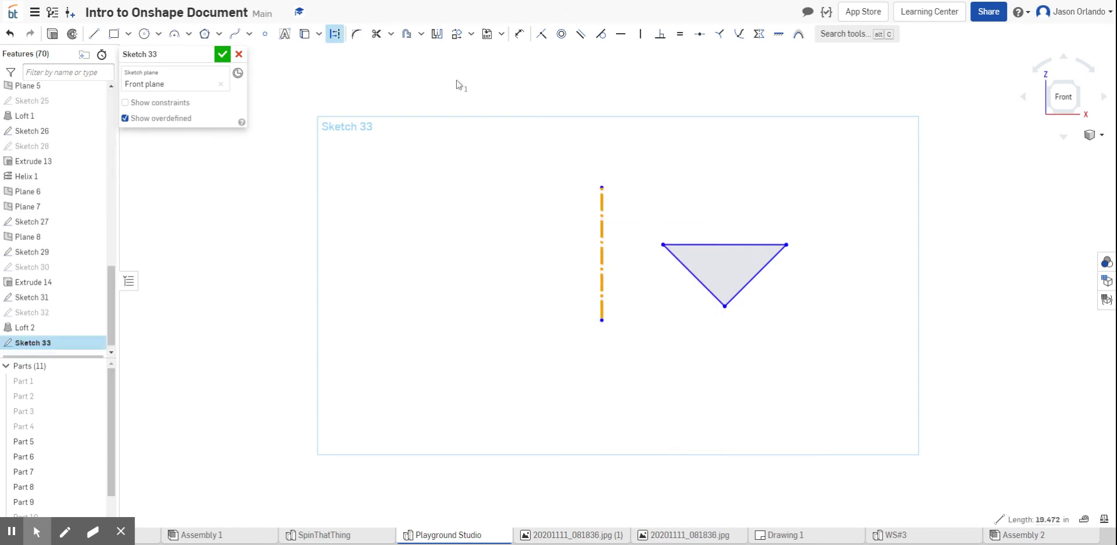
{"action": "left_click", "coordinate": [437, 35]}
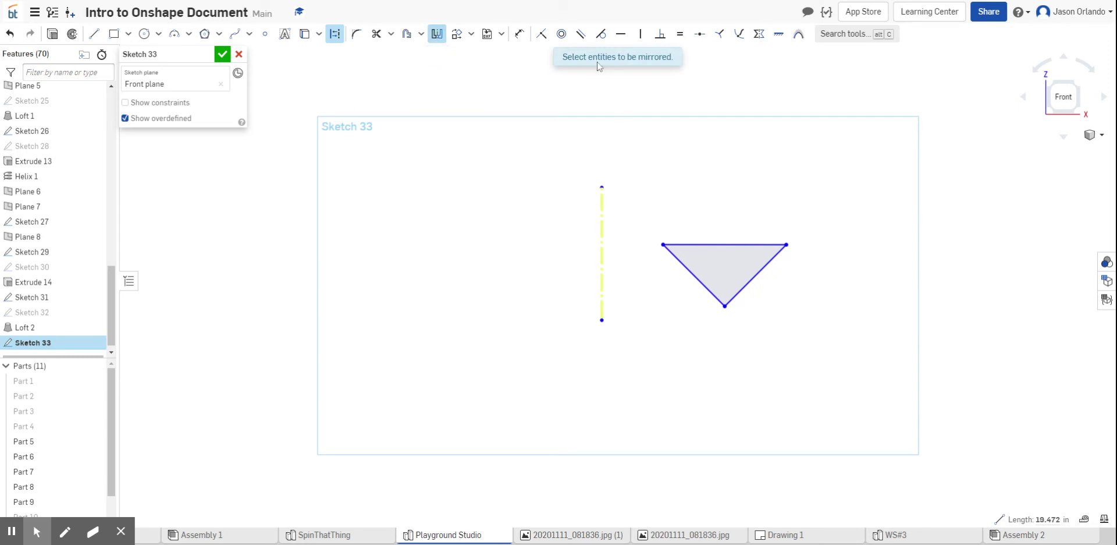
{"action": "left_click", "coordinate": [689, 245]}
{"action": "left_click", "coordinate": [695, 280]}
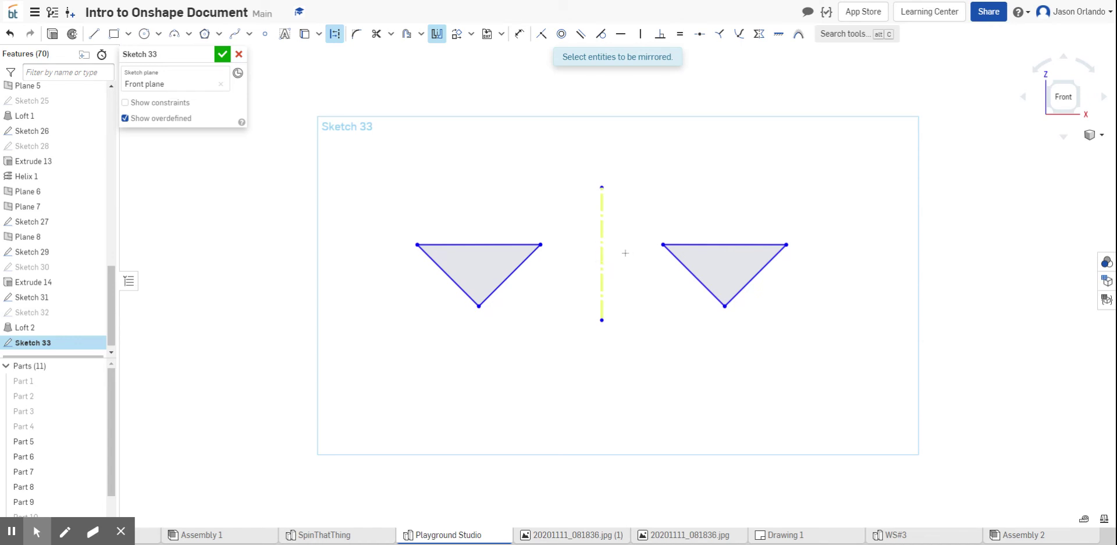
{"action": "key", "text": "Escape"}
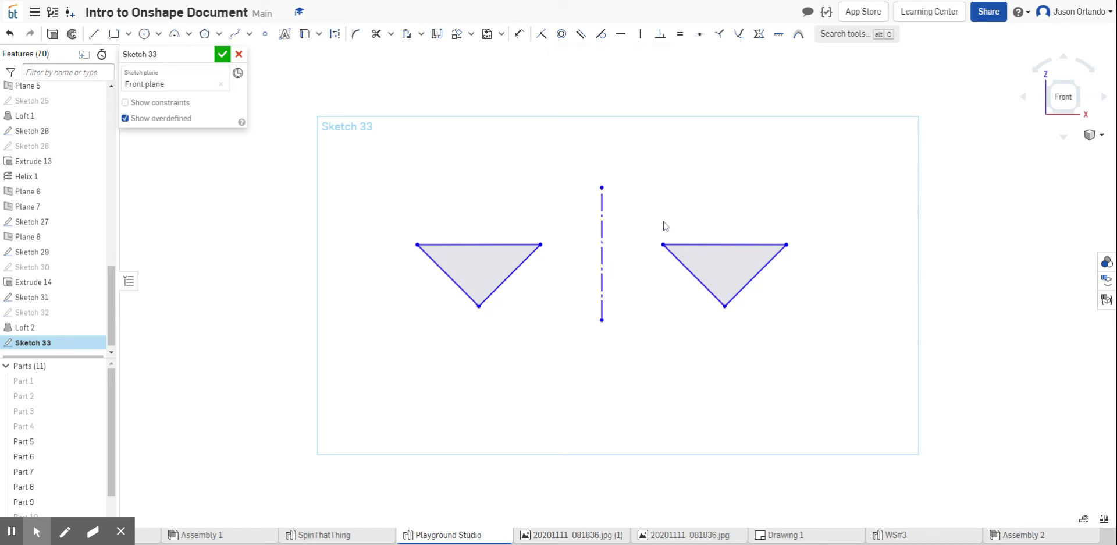
{"action": "key", "text": "ctrl+z"}
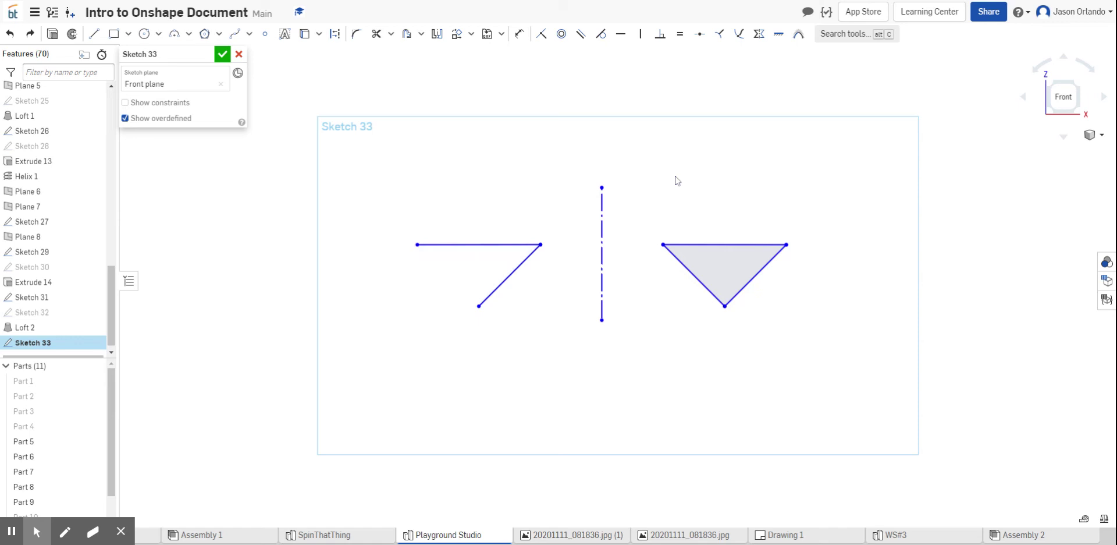
{"action": "key", "text": "ctrl+z"}
{"action": "key", "text": "ctrl+z"}
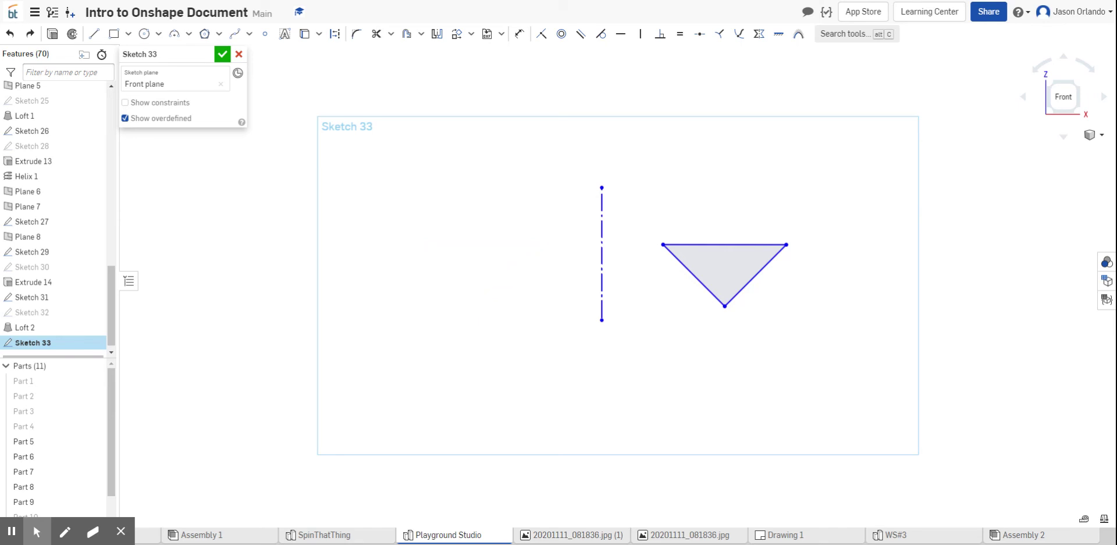
- Mirror the whole triangle across the vertical construction line to create a copy on its left
{"action": "left_click", "coordinate": [681, 176]}
{"action": "left_click", "coordinate": [437, 34]}
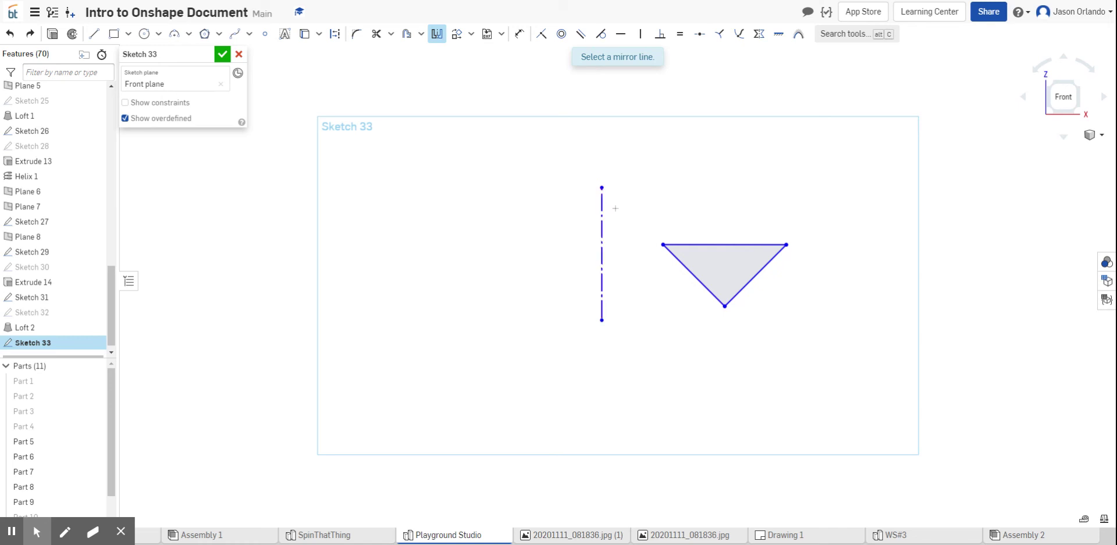
{"action": "left_click", "coordinate": [602, 259]}
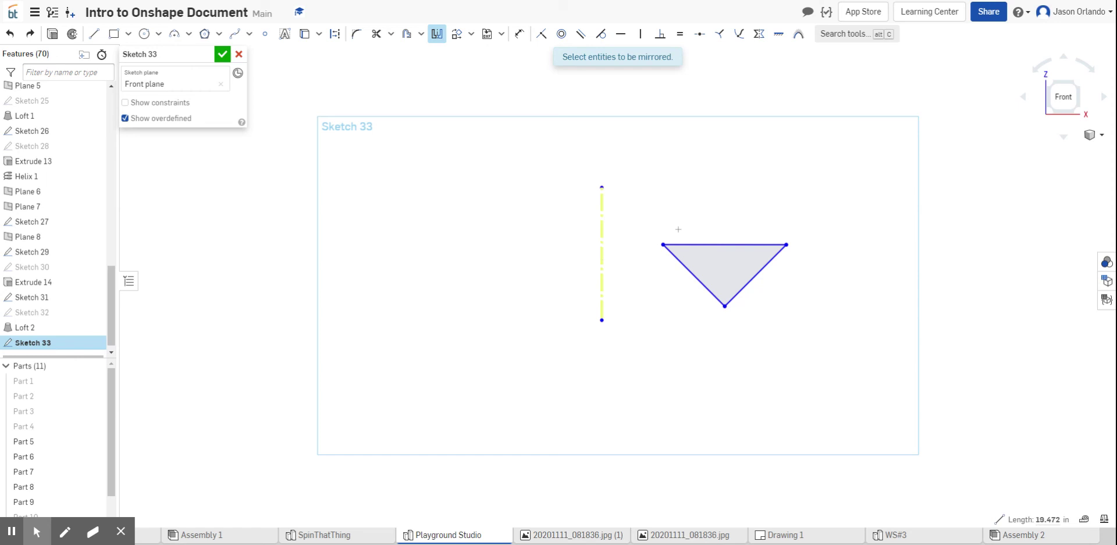
{"action": "left_click_drag", "start_coordinate": [642, 205], "coordinate": [813, 336]}
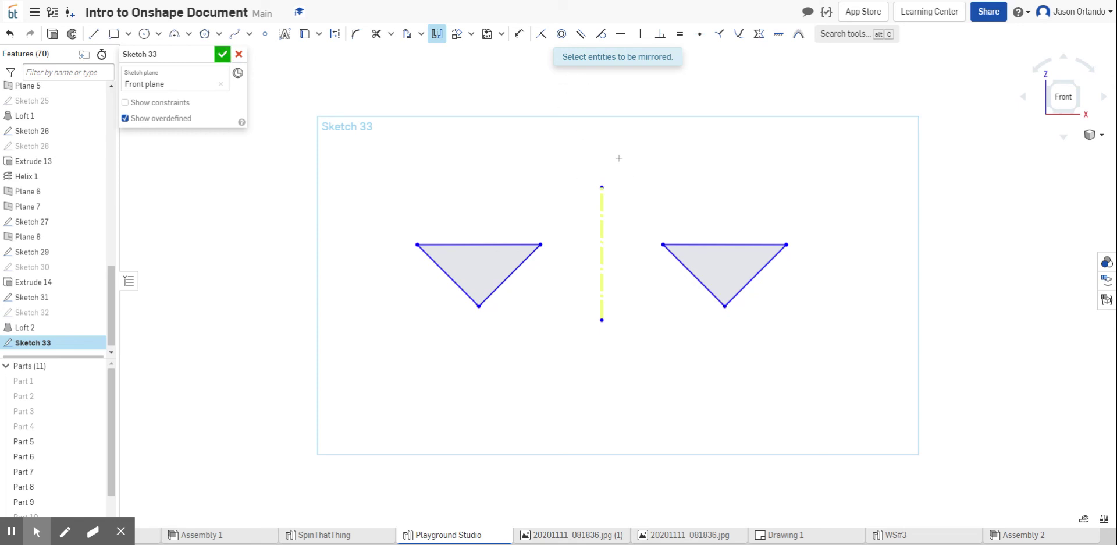
{"action": "key", "text": "Escape"}
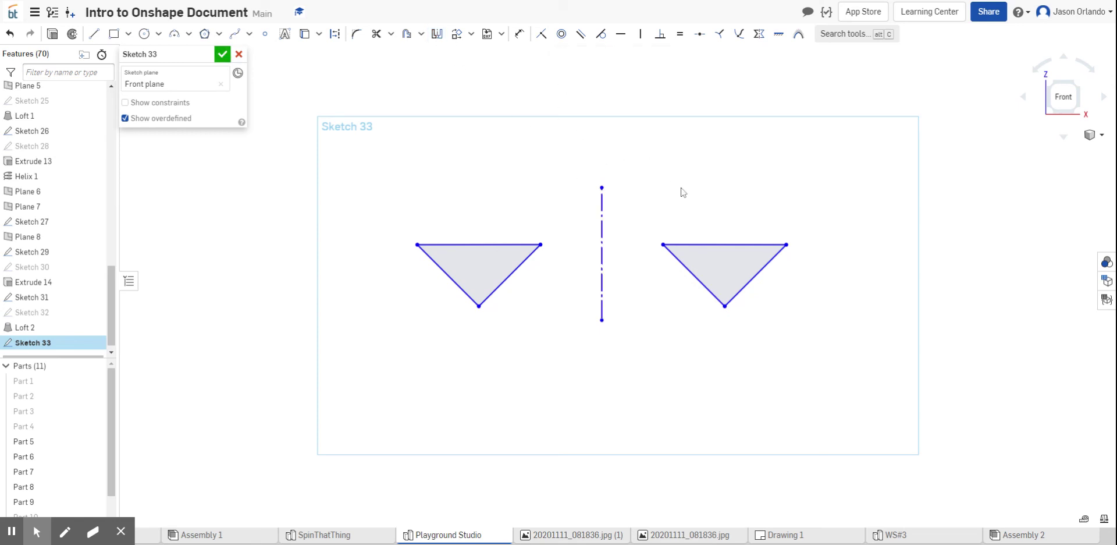
- Drag the right-hand triangle's corners to reshape it into a right-angled triangle
{"action": "left_click", "coordinate": [789, 249]}
{"action": "left_click_drag", "start_coordinate": [793, 260], "coordinate": [809, 298]}
{"action": "left_click_drag", "start_coordinate": [761, 344], "coordinate": [664, 311]}
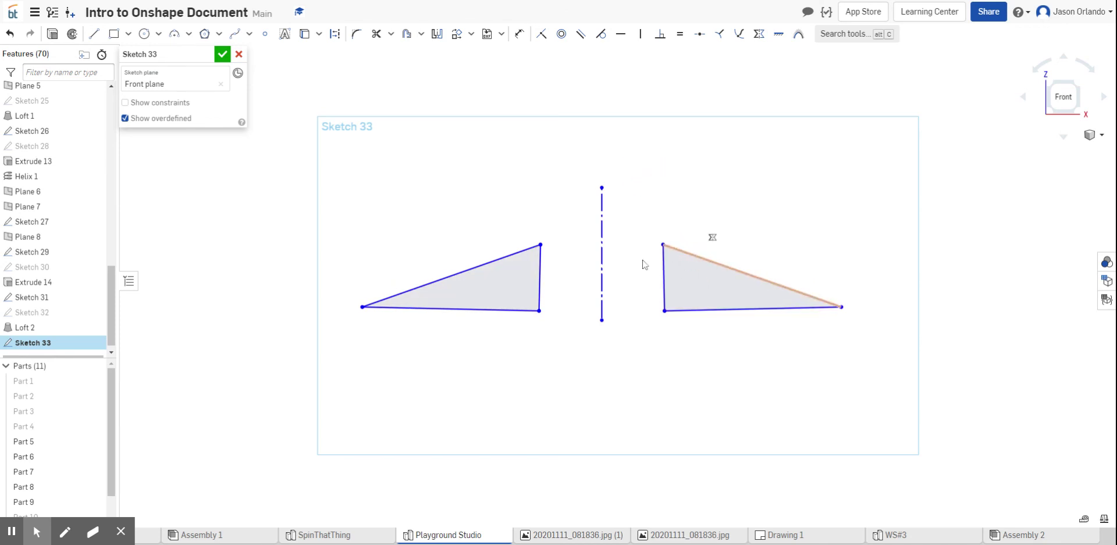
- Delete the right-hand triangle and the construction line, keeping only the mirrored copy
{"action": "left_click", "coordinate": [660, 192]}
{"action": "left_click_drag", "start_coordinate": [642, 185], "coordinate": [890, 352]}
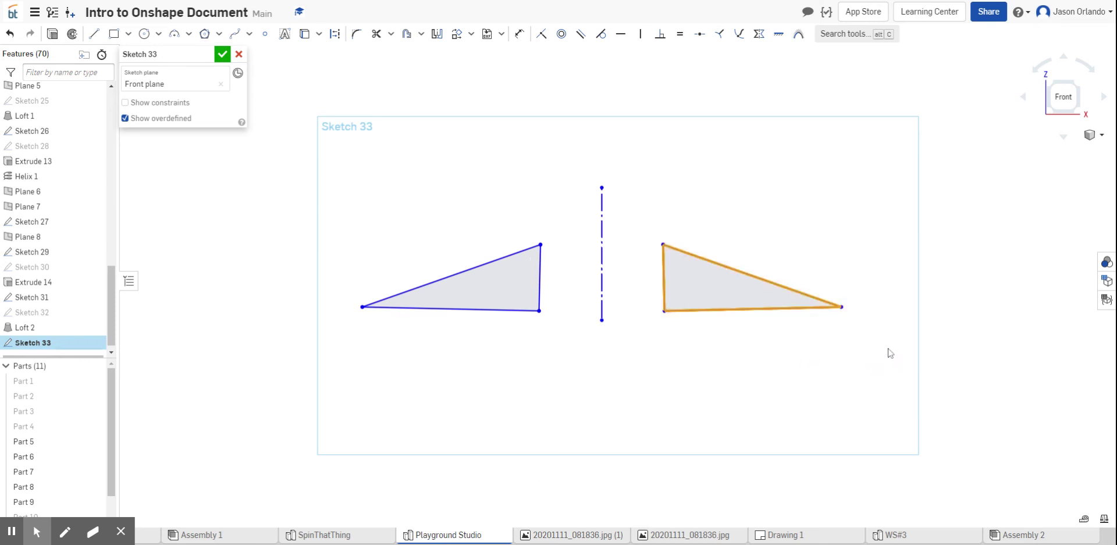
{"action": "key", "text": "Delete"}
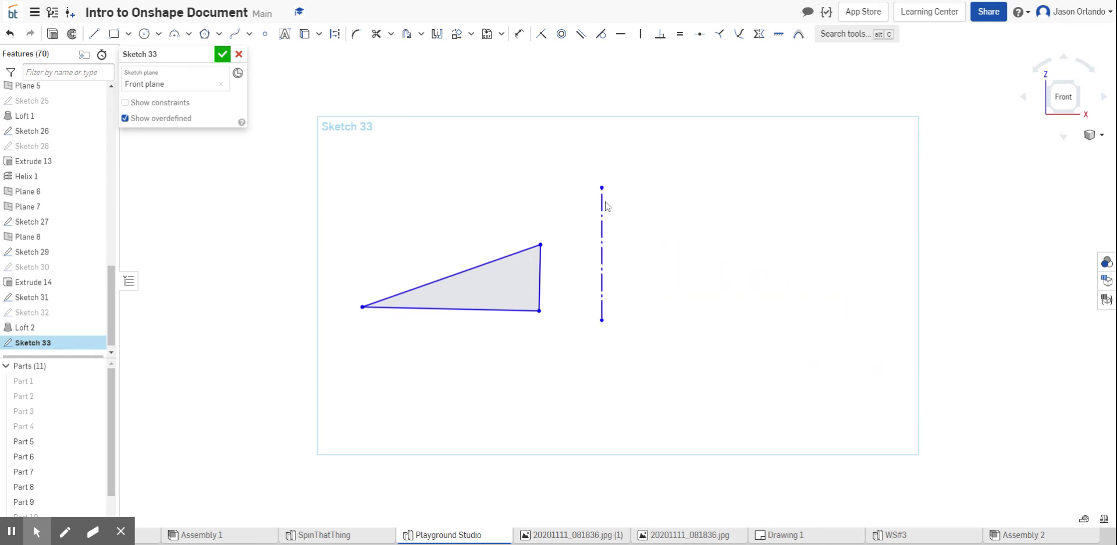
{"action": "left_click", "coordinate": [602, 211]}
{"action": "key", "text": "Delete"}
{"action": "left_click", "coordinate": [527, 249]}
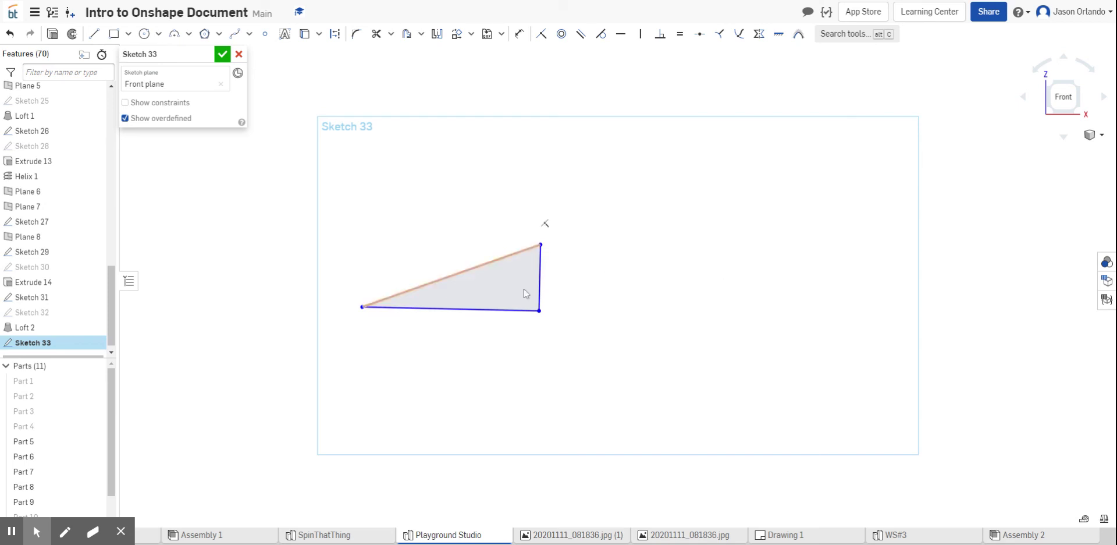
{"action": "left_click", "coordinate": [460, 255]}
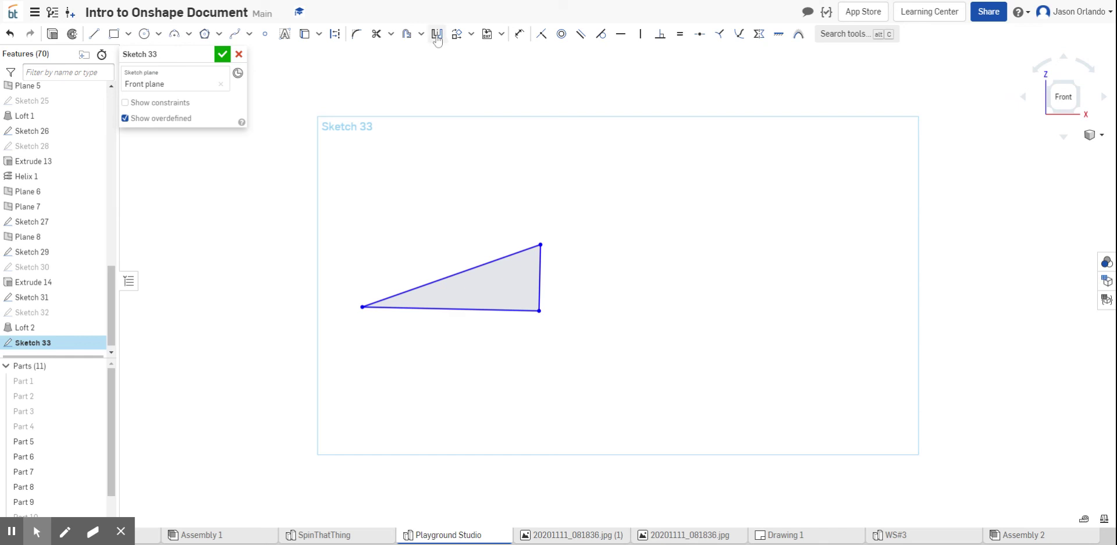
{"action": "left_click", "coordinate": [471, 35]}
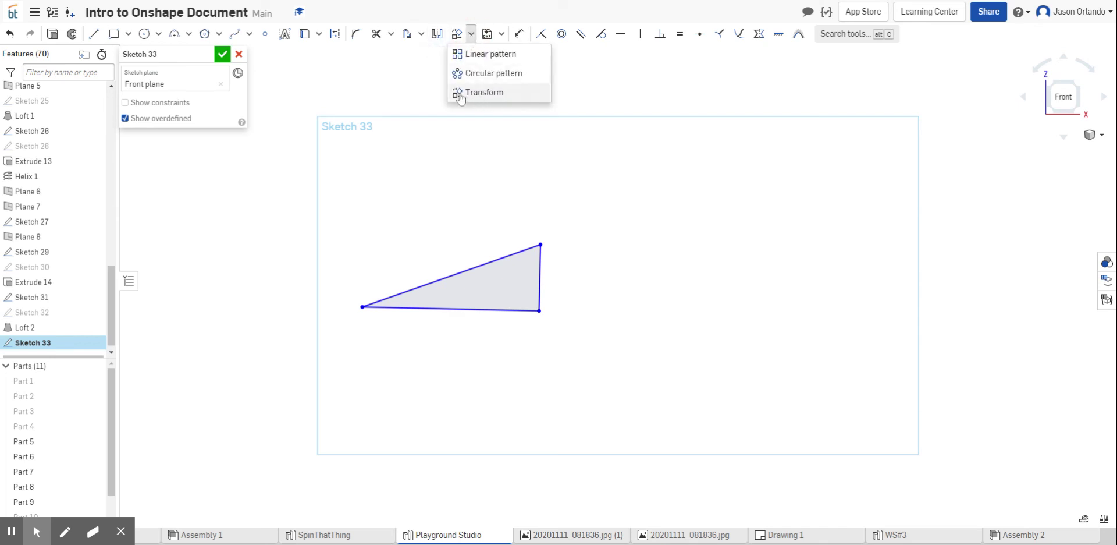
{"action": "left_click", "coordinate": [424, 89]}
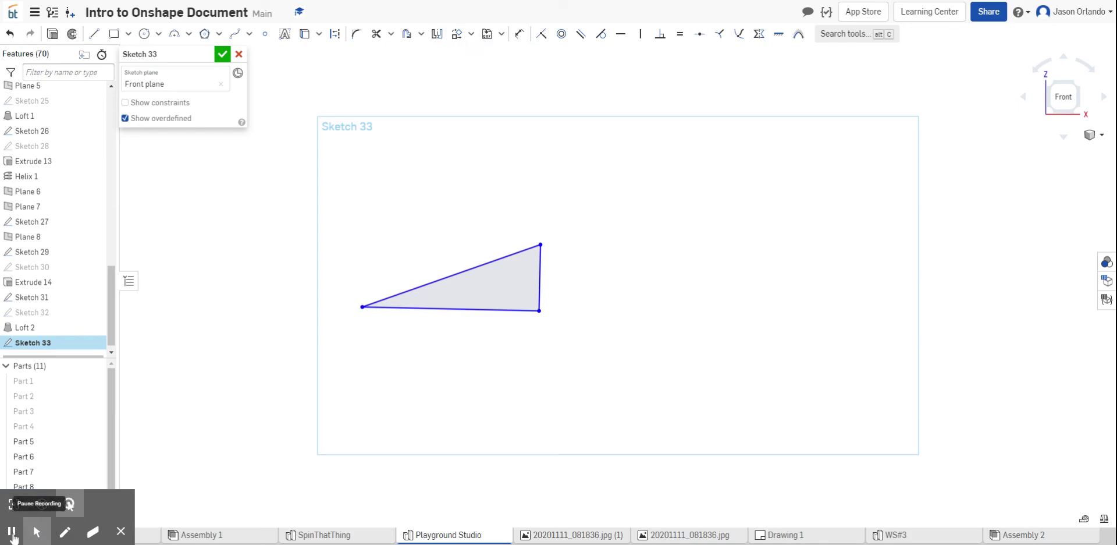